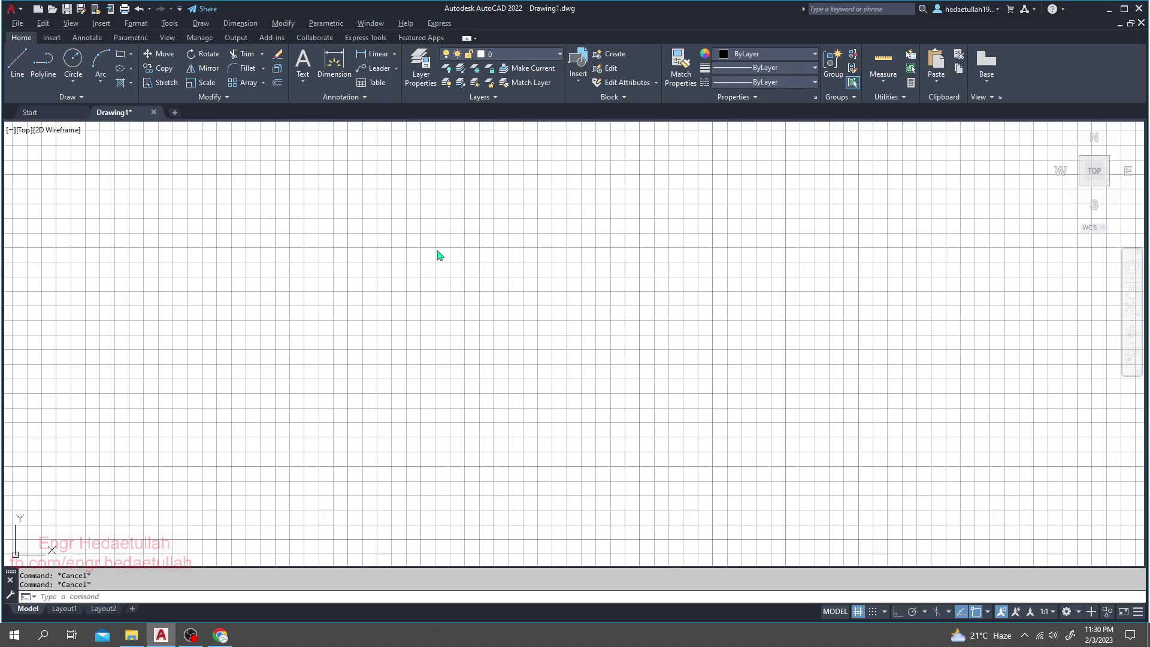
{"action": "left_click", "coordinate": [134, 24]}
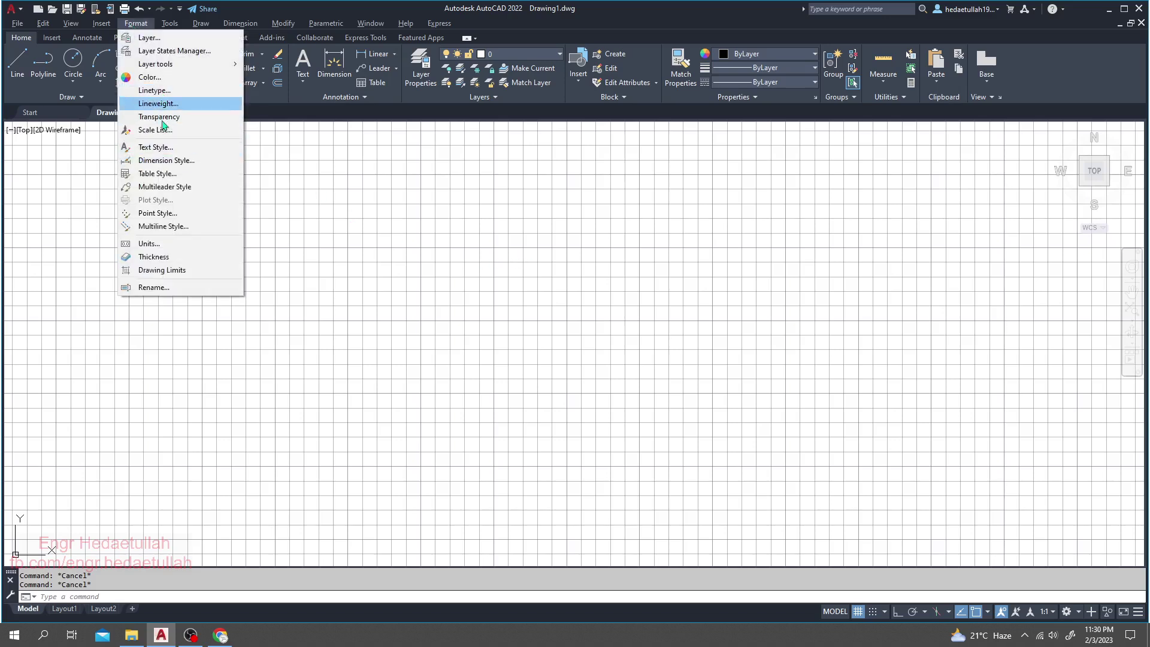
{"action": "left_click", "coordinate": [148, 244]}
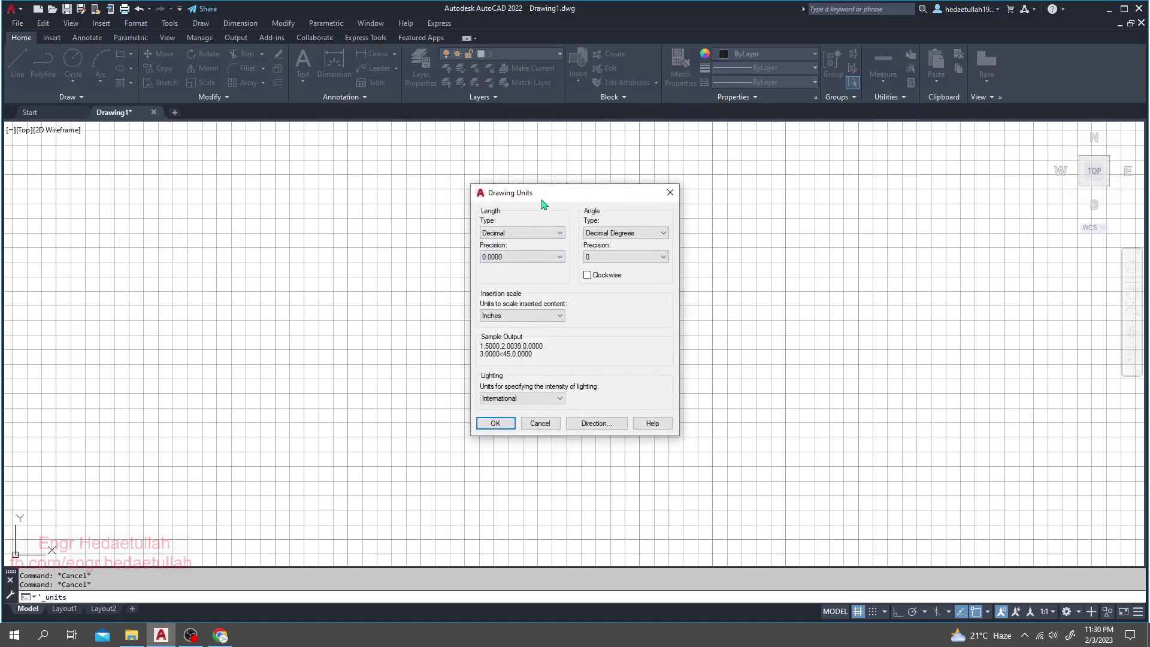
{"action": "left_click_drag", "start_coordinate": [542, 199], "coordinate": [531, 199]}
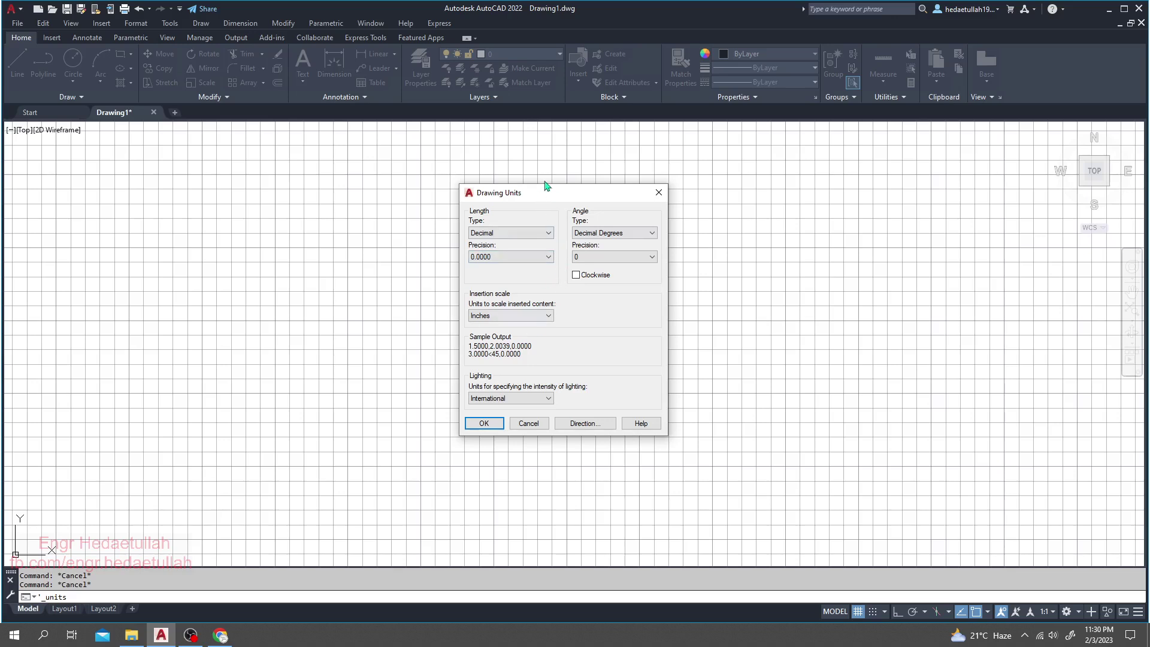
{"action": "left_click", "coordinate": [659, 192]}
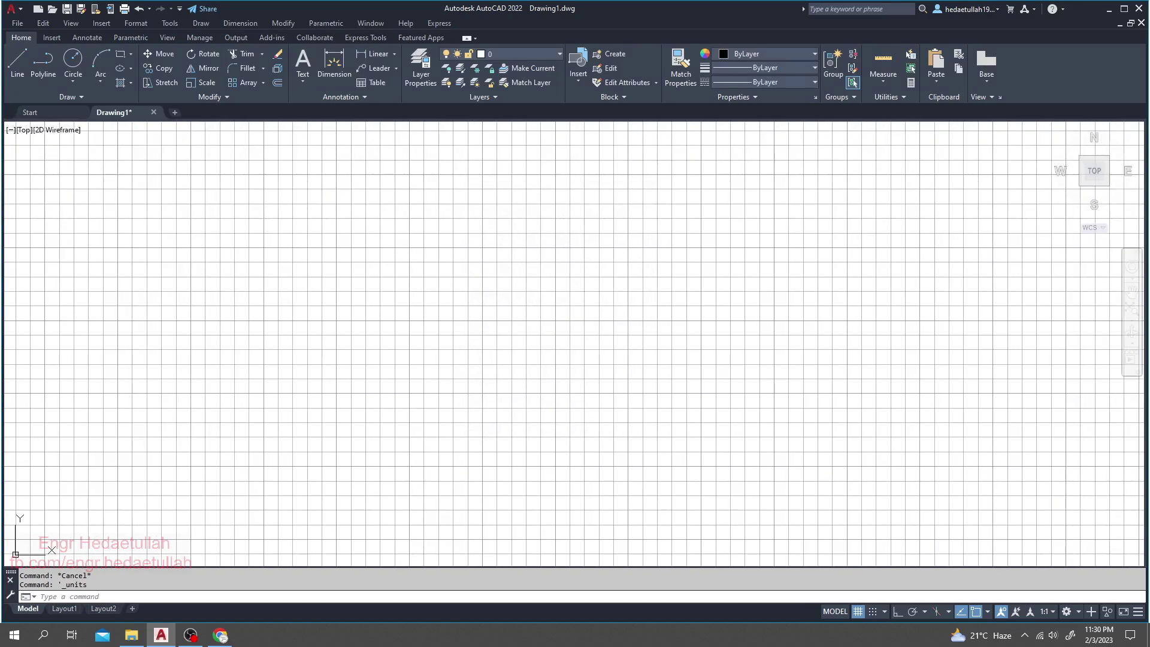
{"action": "scroll", "coordinate": [575, 297], "scroll_direction": "up", "scroll_amount": 1}
{"action": "key", "text": "Escape"}
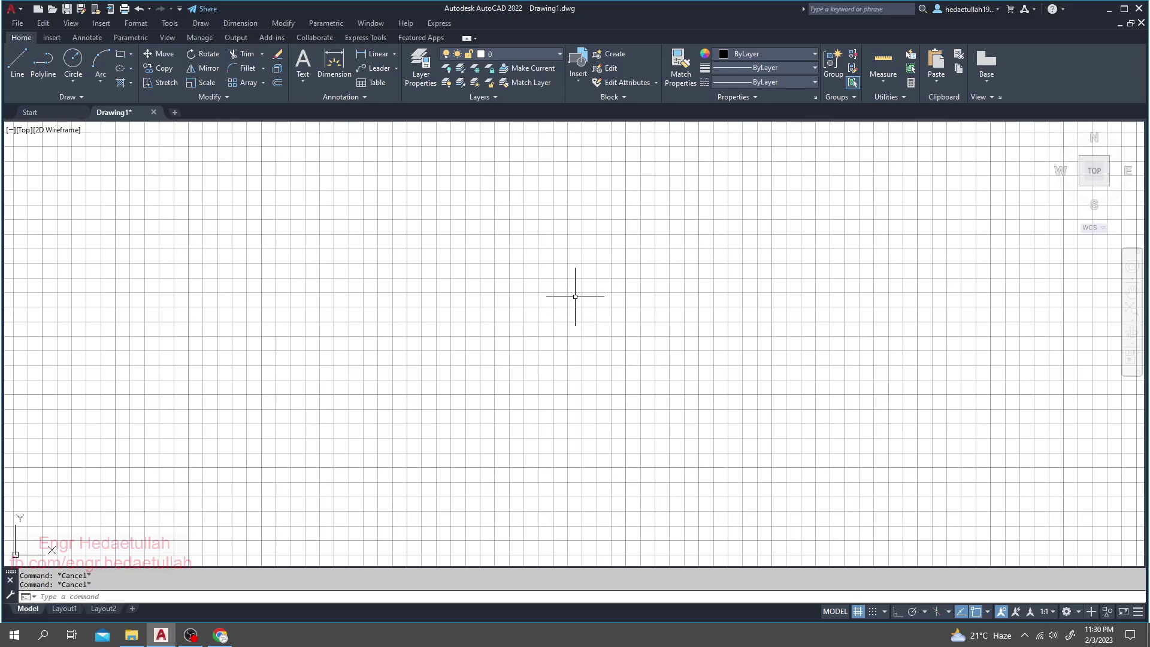
Open the drawing units settings with the UN command.
{"action": "type", "text": "U"}
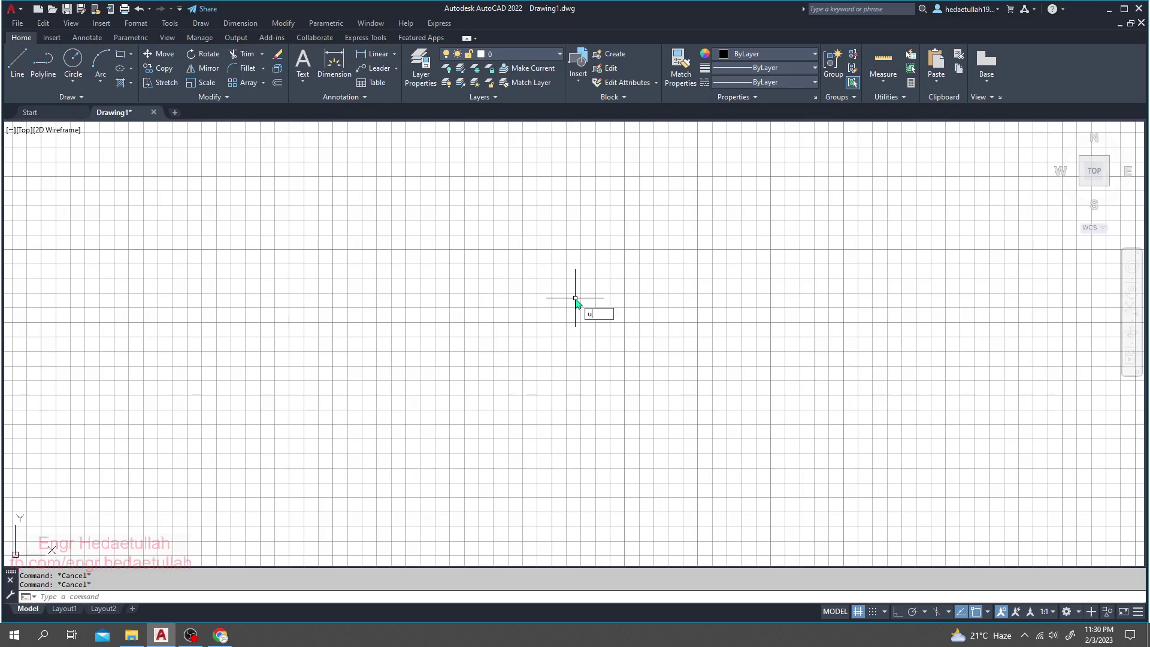
{"action": "type", "text": "N"}
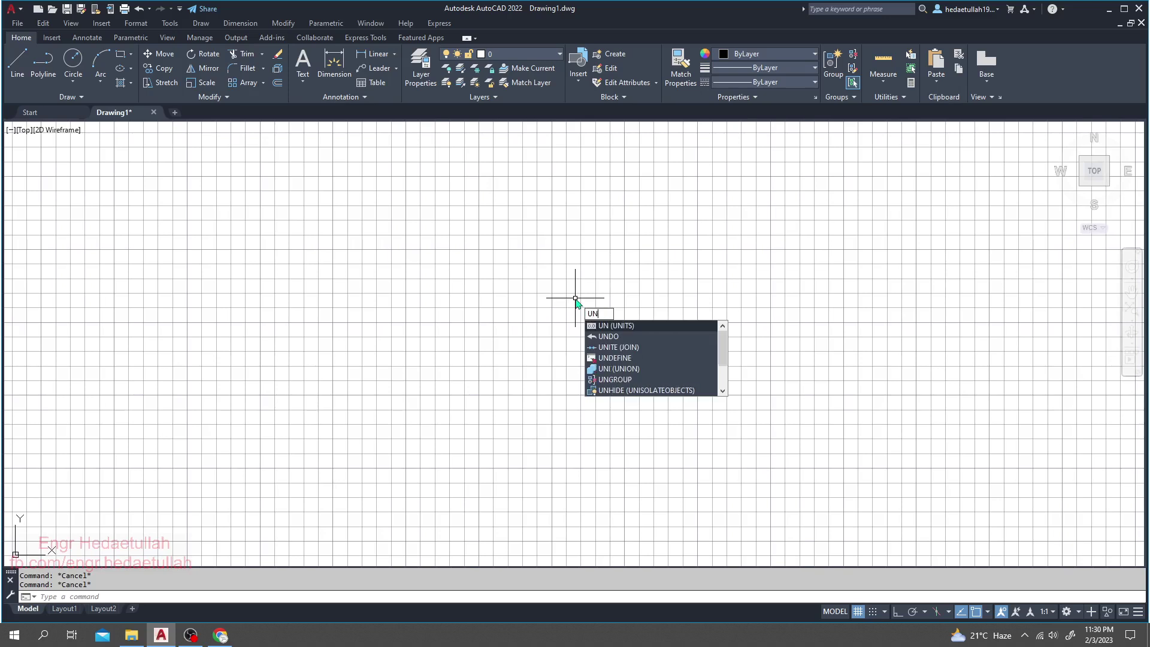
{"action": "key", "text": "Return"}
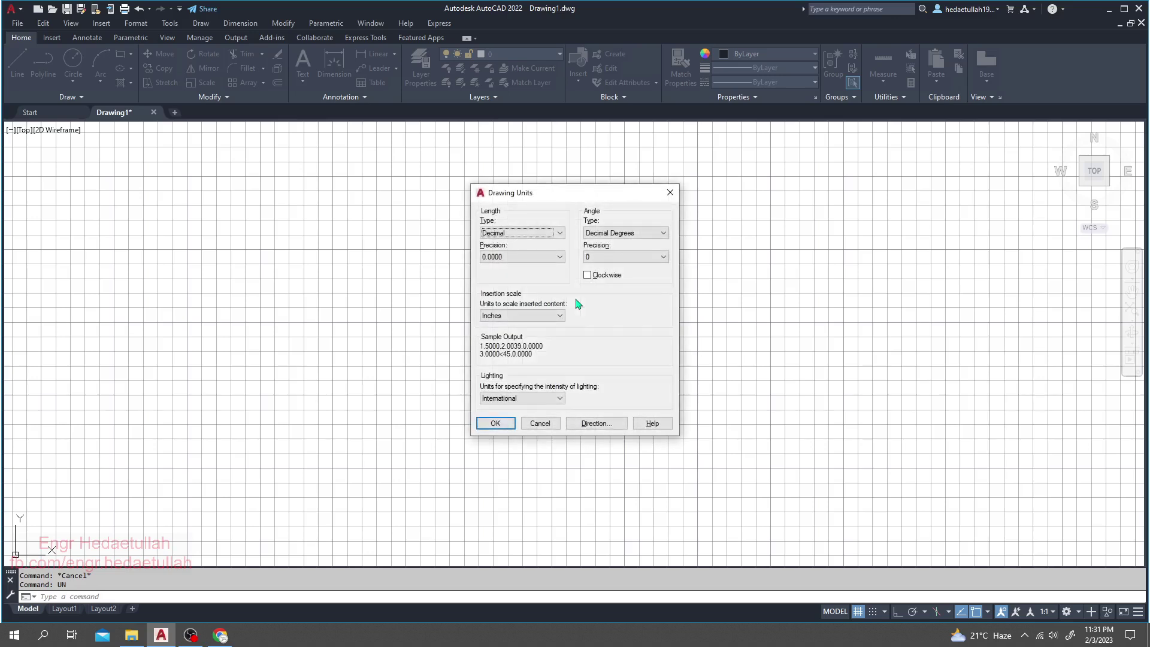
{"action": "left_click_drag", "start_coordinate": [563, 198], "coordinate": [548, 194]}
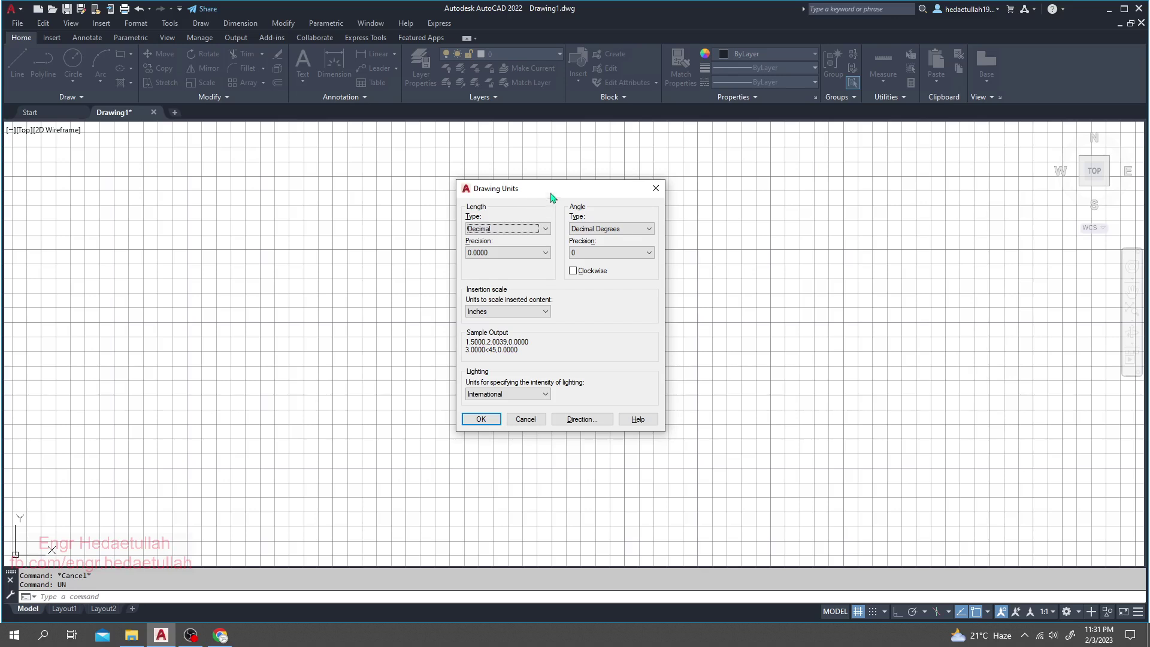
Try the Architectural, Engineering and Decimal length types in turn.
{"action": "left_click", "coordinate": [500, 231]}
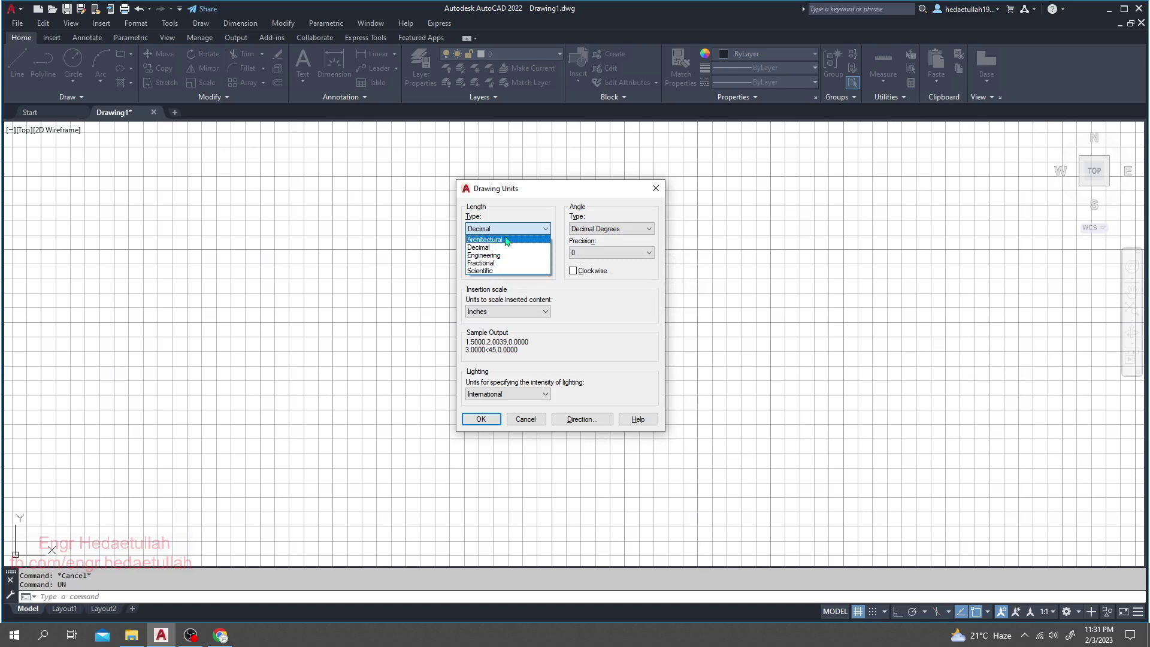
{"action": "left_click", "coordinate": [506, 240]}
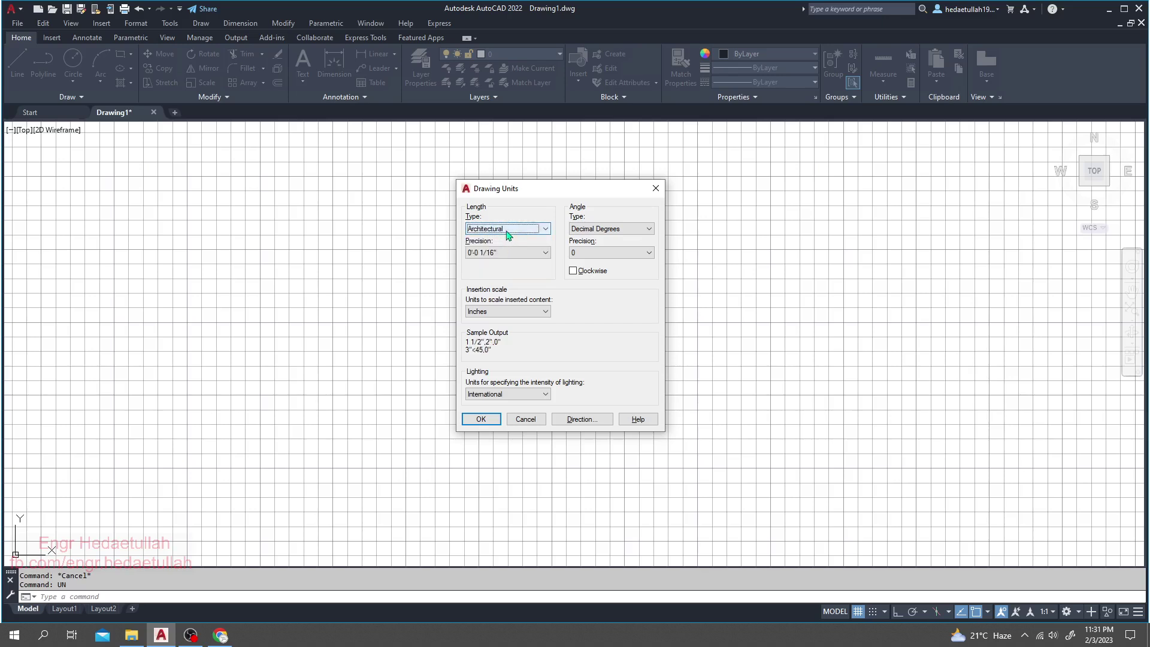
{"action": "left_click", "coordinate": [508, 230]}
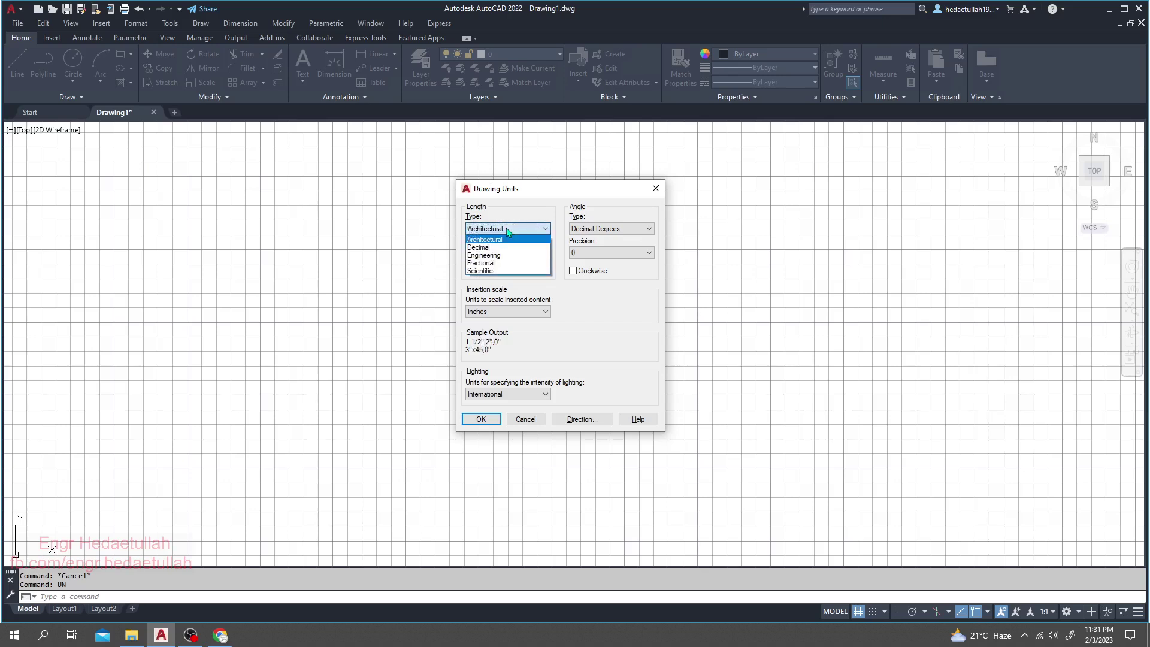
{"action": "left_click", "coordinate": [490, 256]}
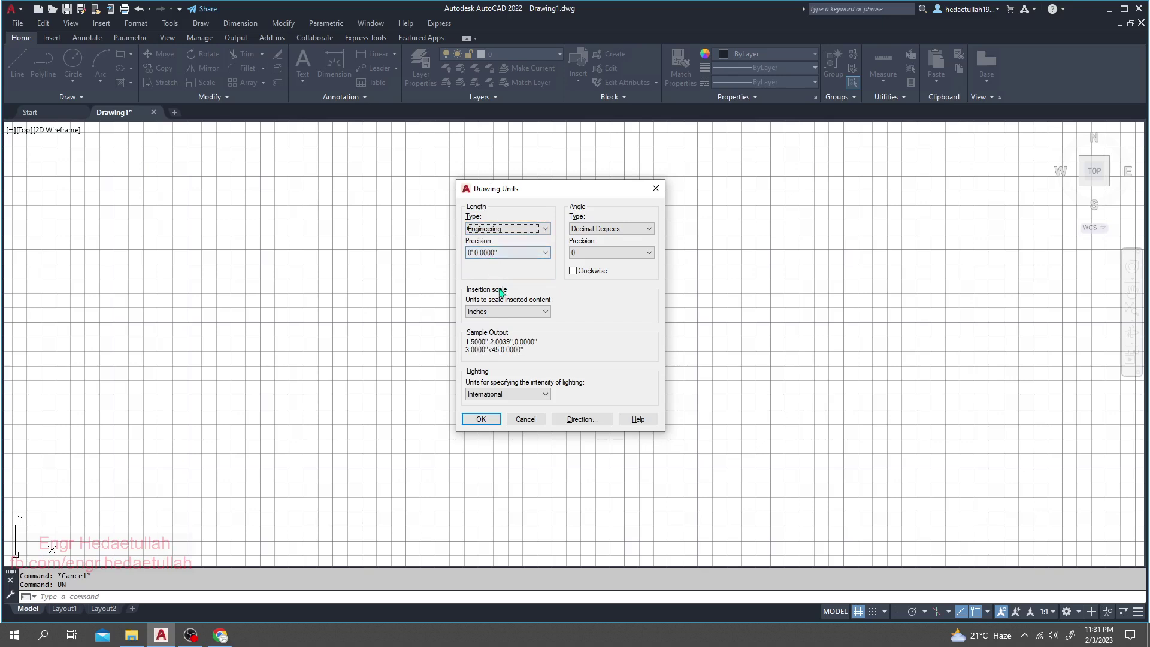
{"action": "left_click", "coordinate": [495, 229]}
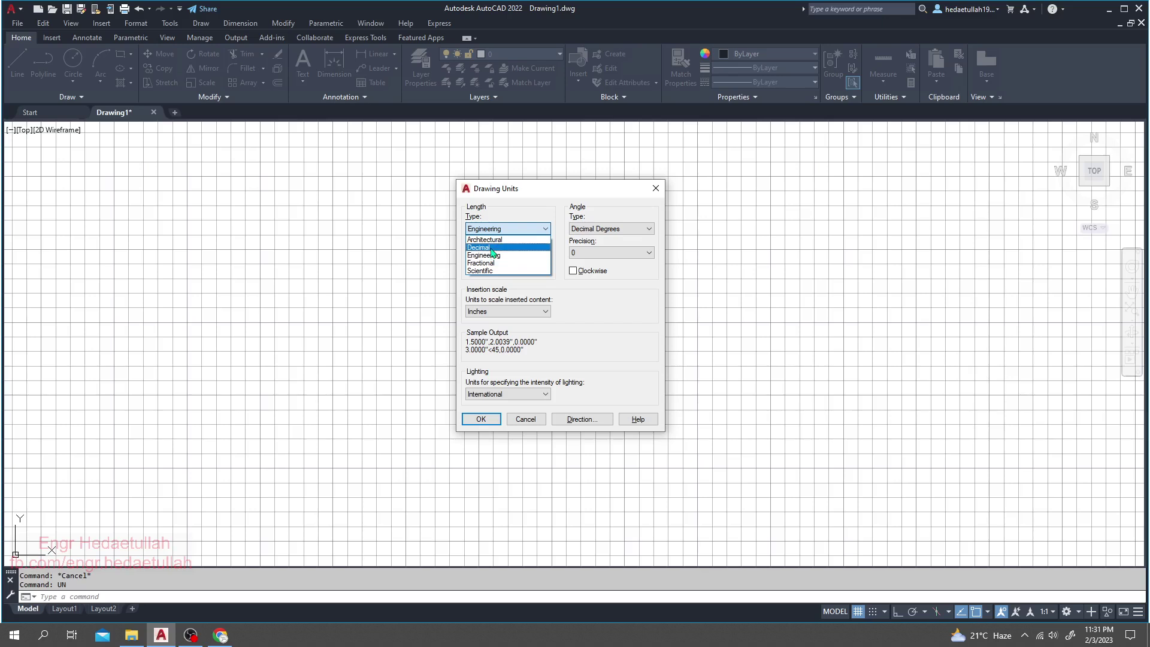
{"action": "left_click", "coordinate": [491, 247]}
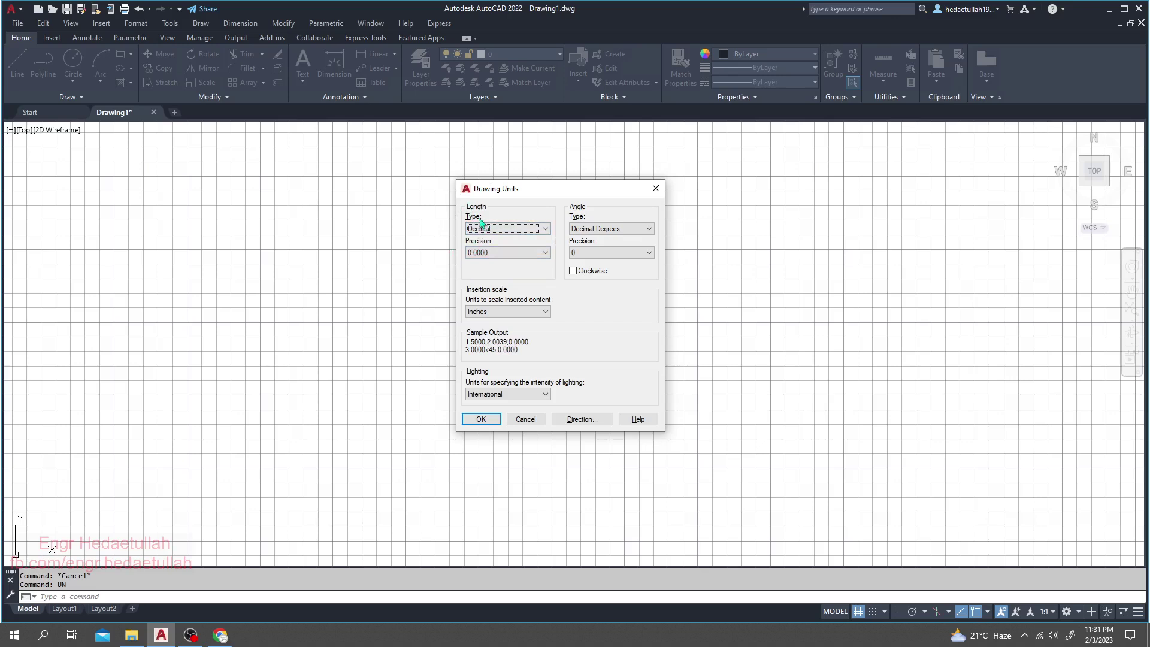
Set the length type to Engineering and review the available length formats.
{"action": "left_click", "coordinate": [514, 228]}
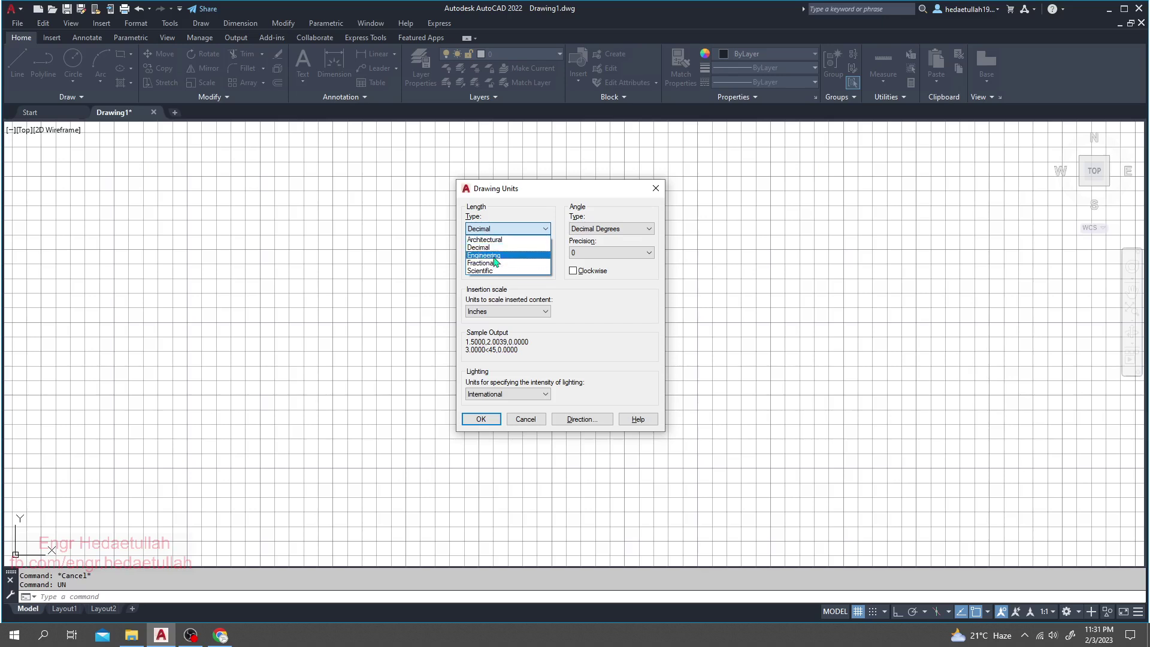
{"action": "left_click", "coordinate": [495, 255]}
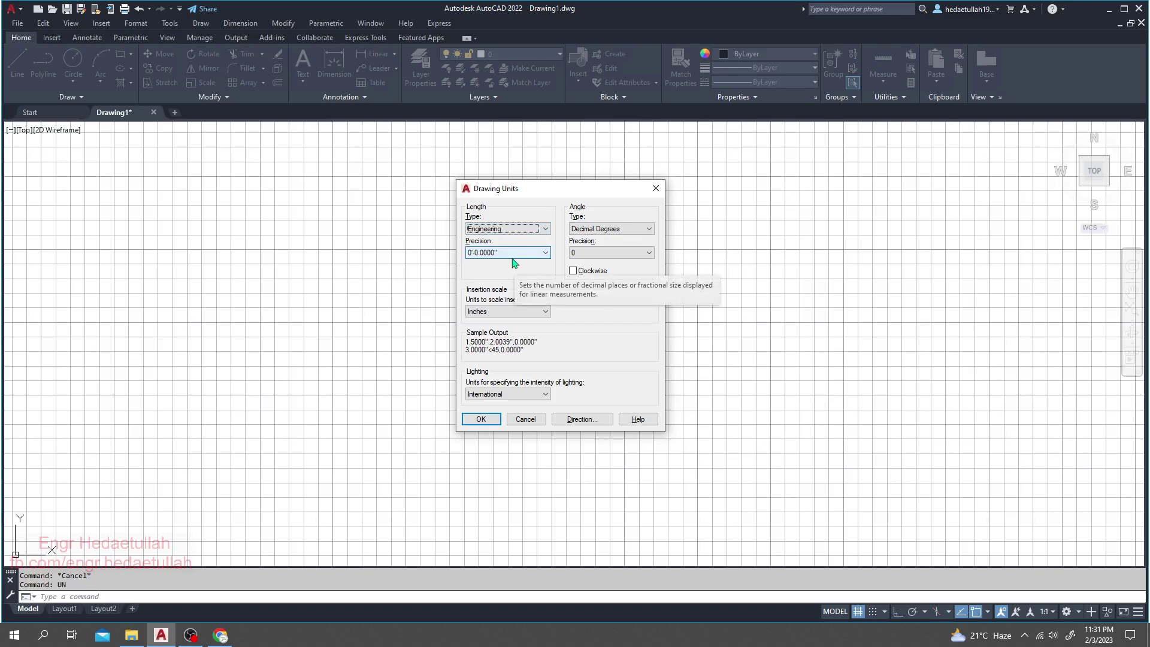
{"action": "left_click", "coordinate": [546, 228]}
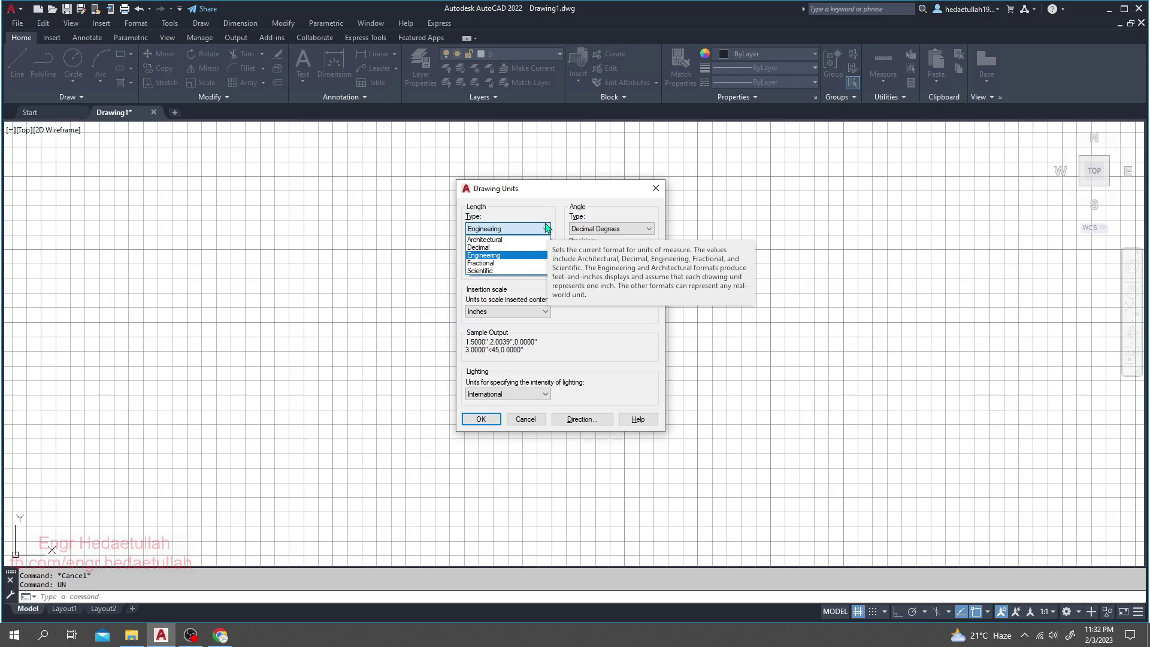
{"action": "left_click", "coordinate": [497, 255]}
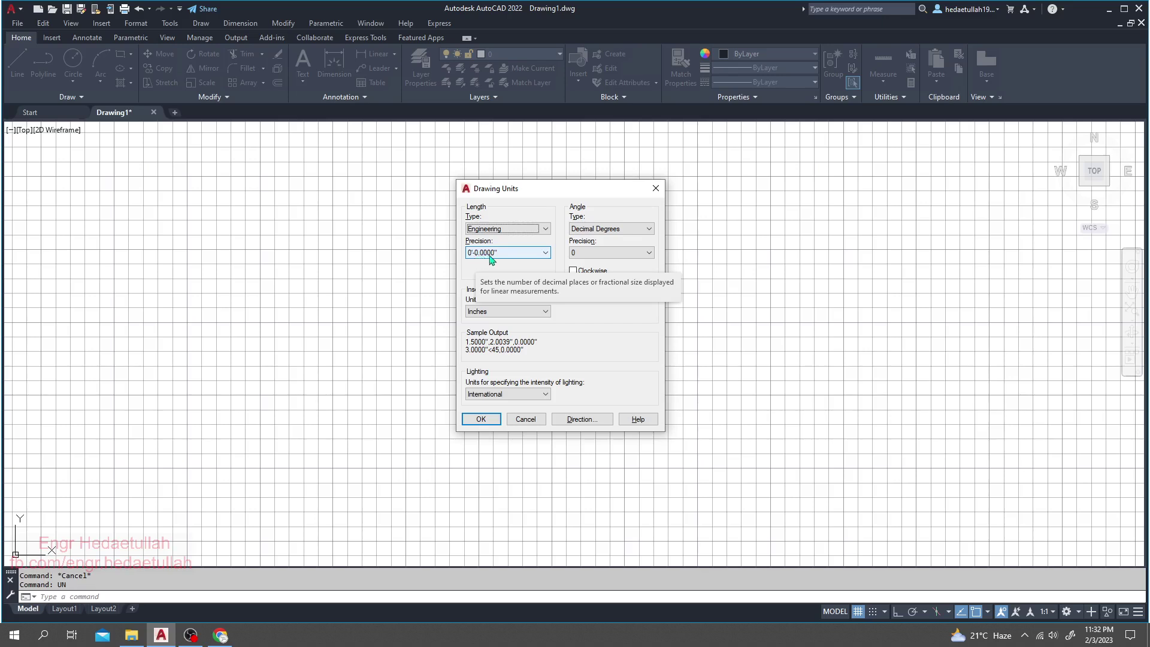
Switch the length type to Architectural and look through its precision options.
{"action": "left_click", "coordinate": [493, 228]}
{"action": "left_click", "coordinate": [492, 239]}
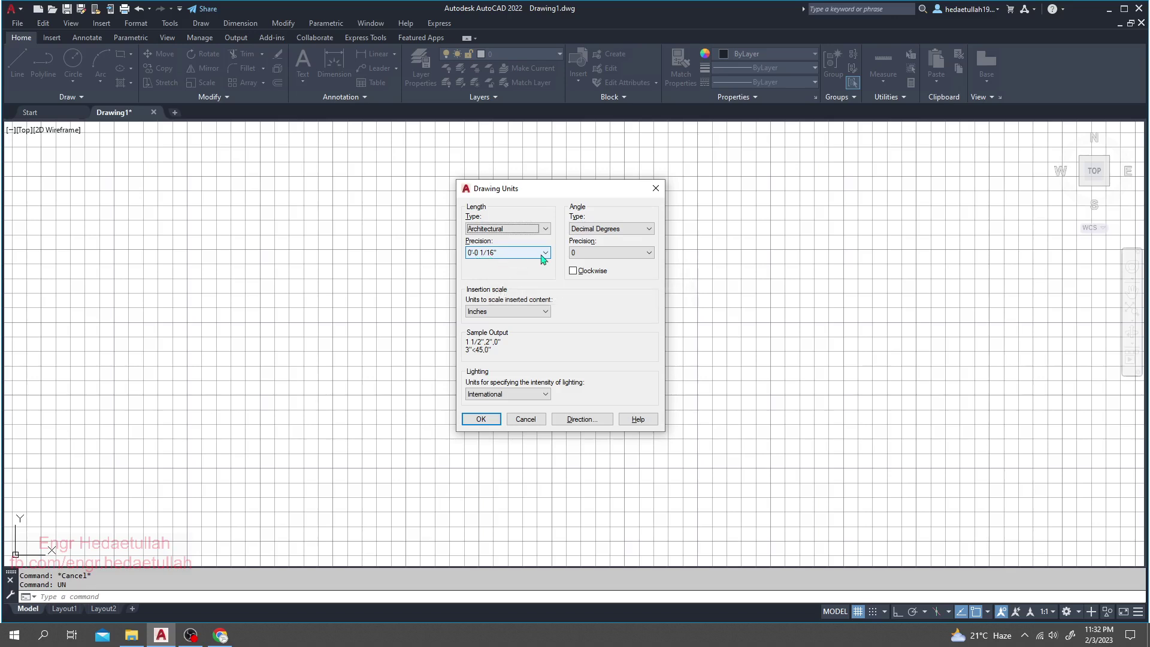
{"action": "left_click", "coordinate": [546, 254]}
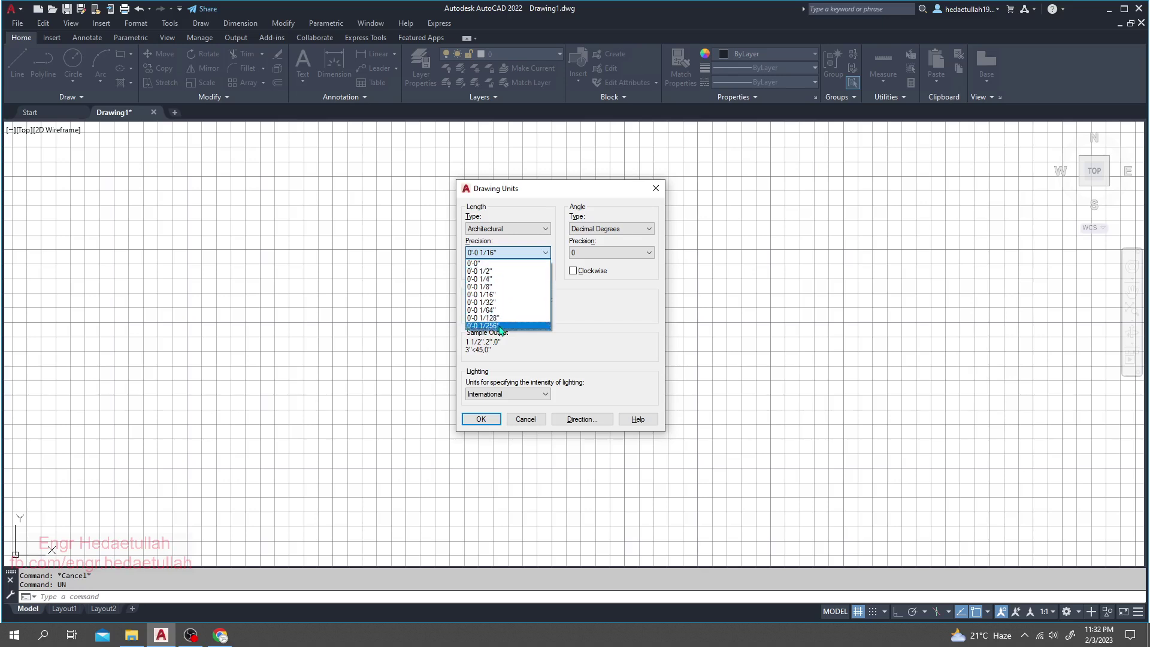
{"action": "left_click", "coordinate": [614, 327]}
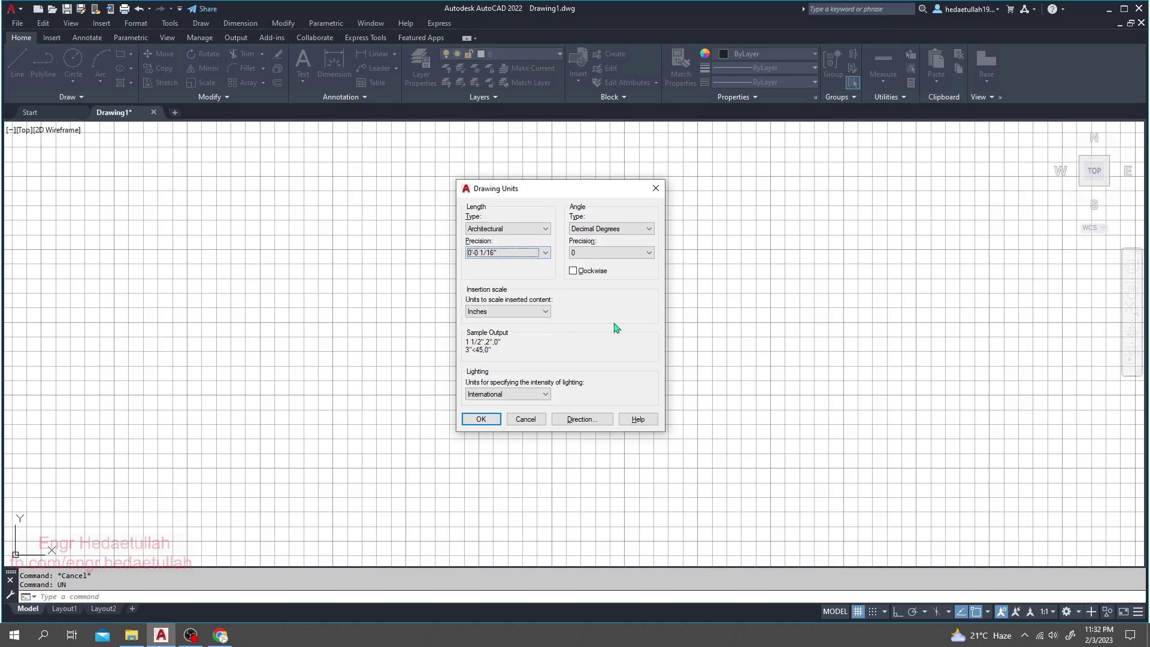
Set the length type to Engineering with a precision of 0'-0.0".
{"action": "left_click", "coordinate": [535, 229]}
{"action": "left_click", "coordinate": [502, 256]}
{"action": "left_click", "coordinate": [524, 252]}
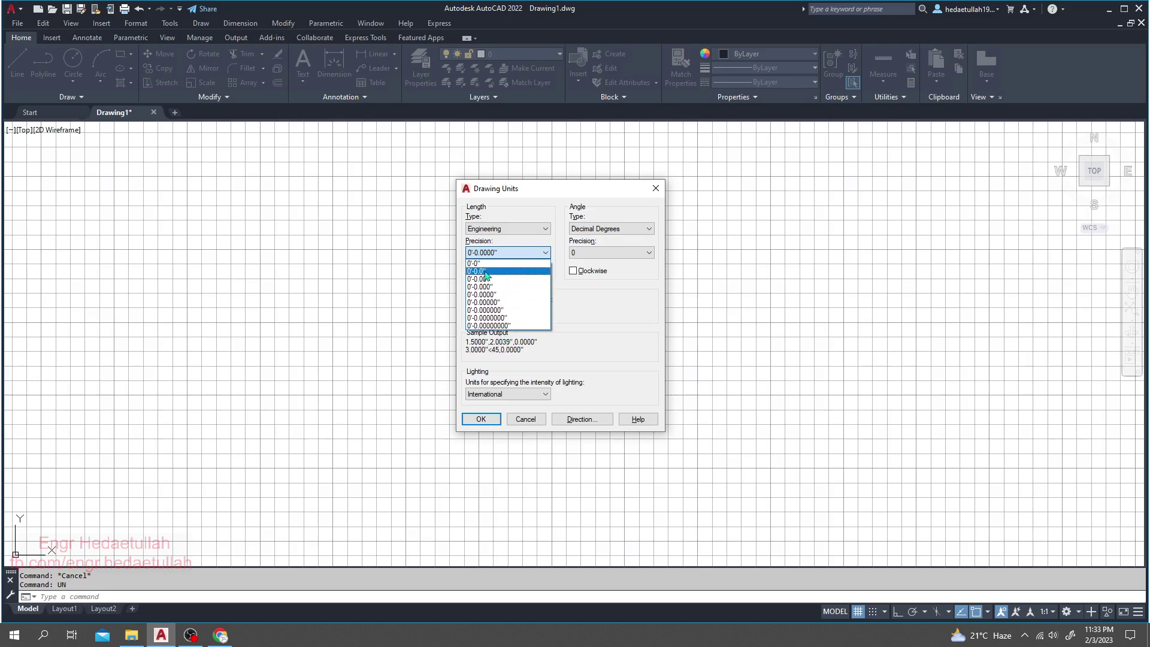
{"action": "left_click", "coordinate": [485, 271]}
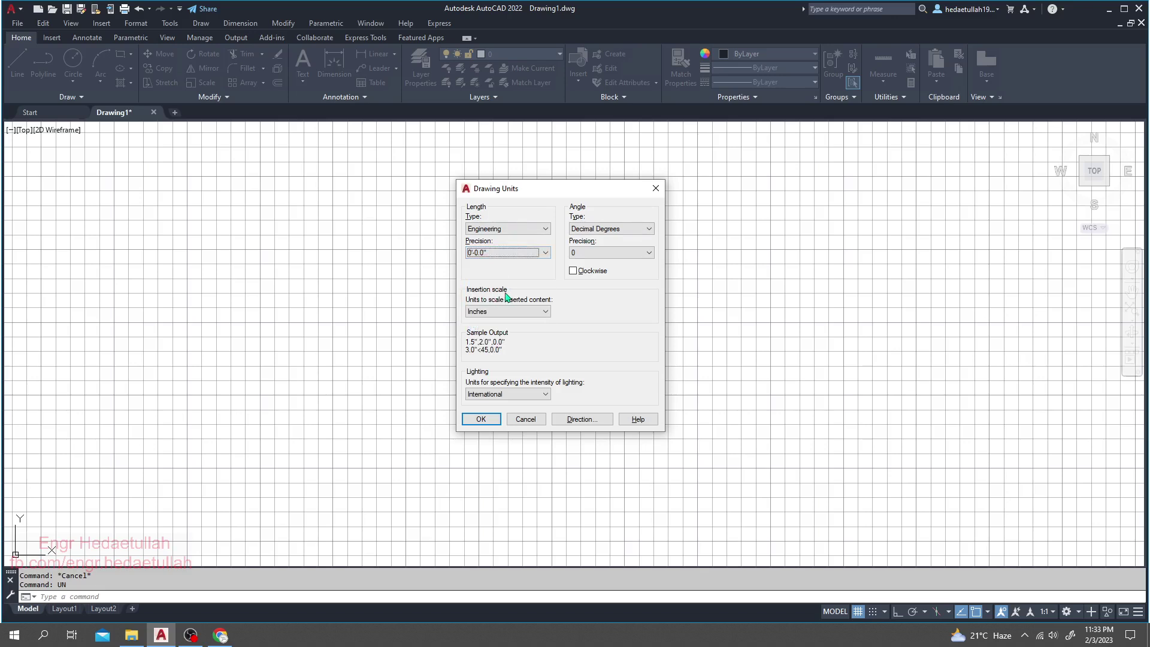
Choose Inches as the insertion scale unit and International as the lighting intensity unit.
{"action": "left_click", "coordinate": [542, 312]}
{"action": "left_click", "coordinate": [587, 335]}
{"action": "left_click", "coordinate": [545, 311]}
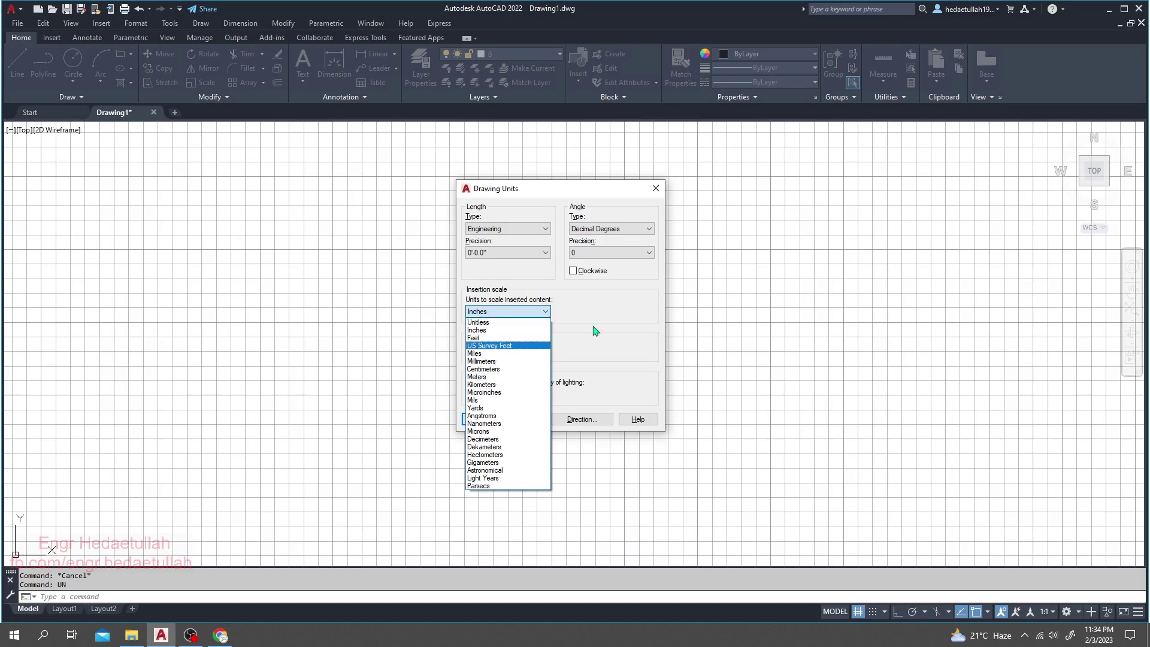
{"action": "left_click", "coordinate": [490, 331]}
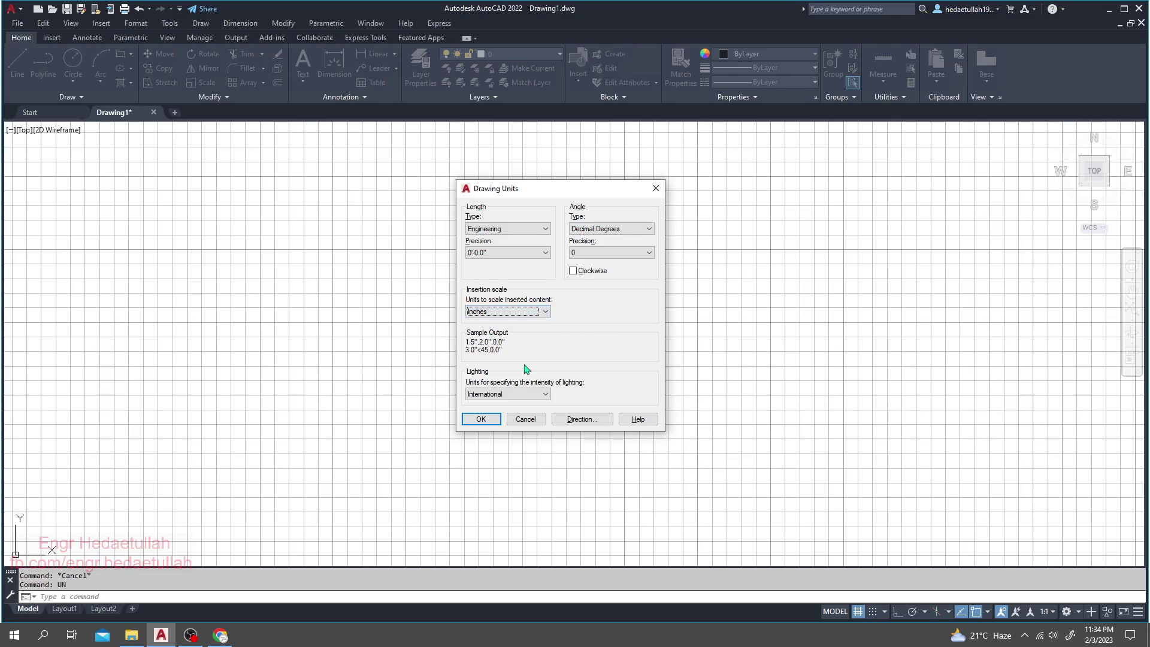
{"action": "left_click", "coordinate": [541, 396]}
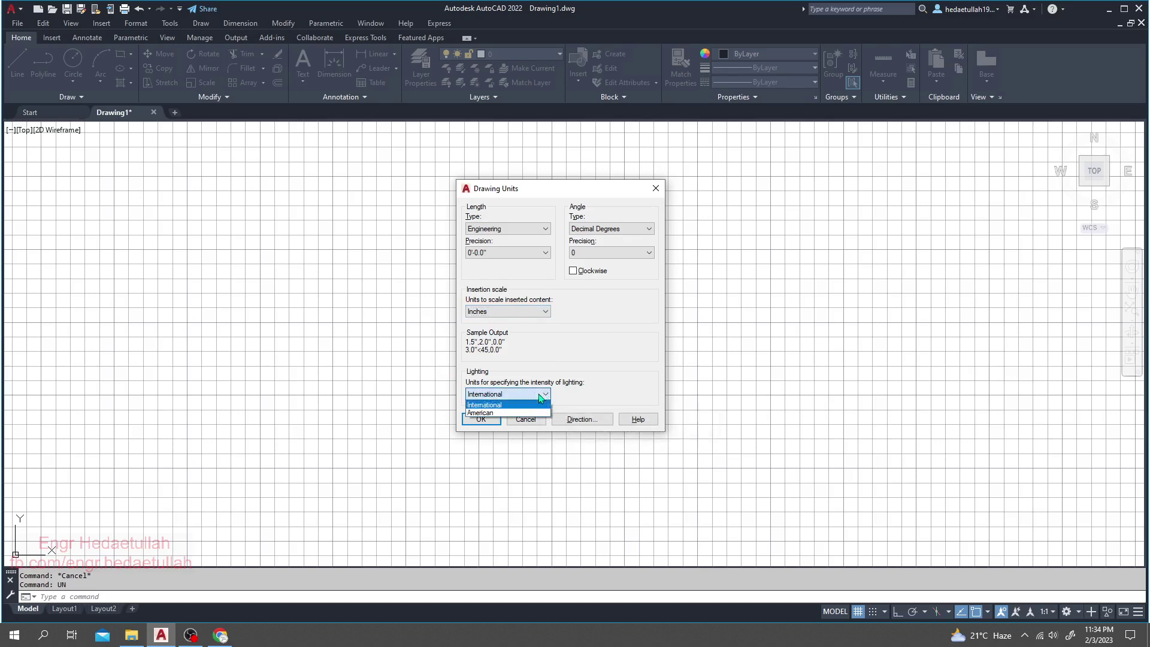
{"action": "left_click", "coordinate": [504, 407]}
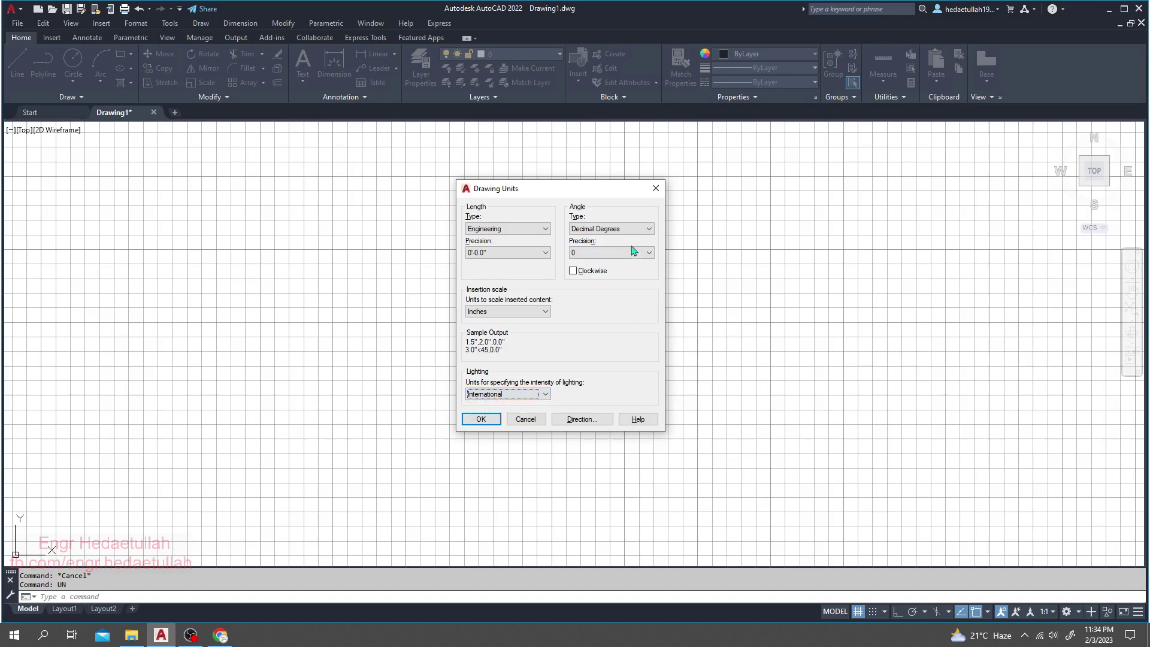
Set the angle type to Decimal Degrees with precision 0 and apply the drawing units.
{"action": "left_click", "coordinate": [599, 230]}
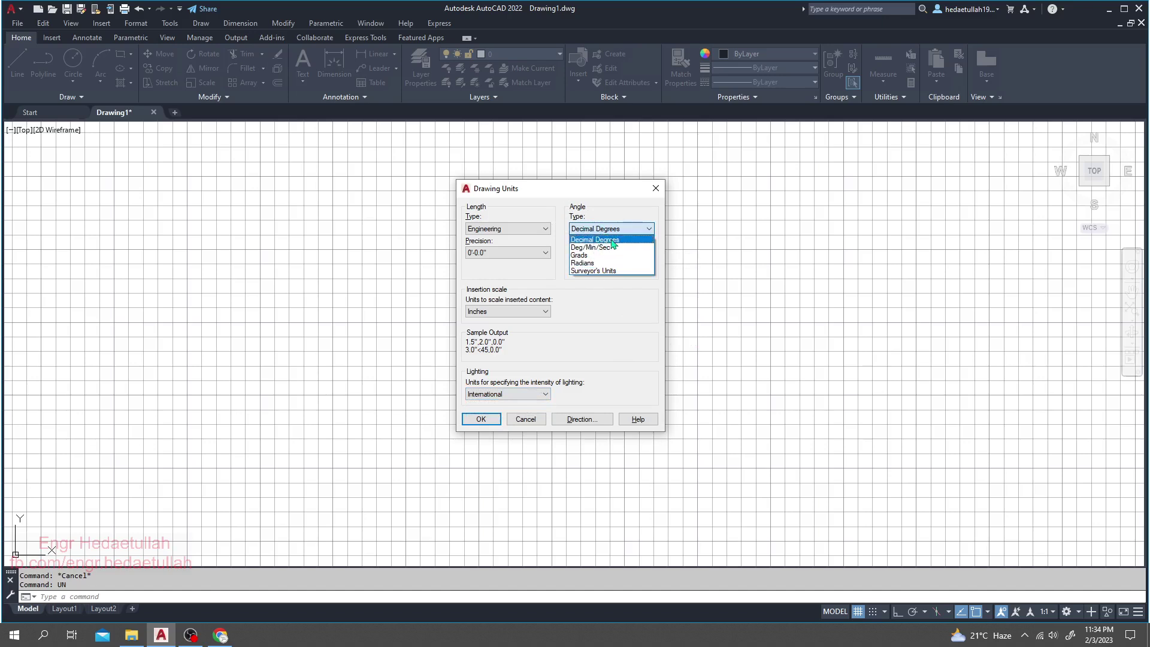
{"action": "left_click", "coordinate": [623, 240]}
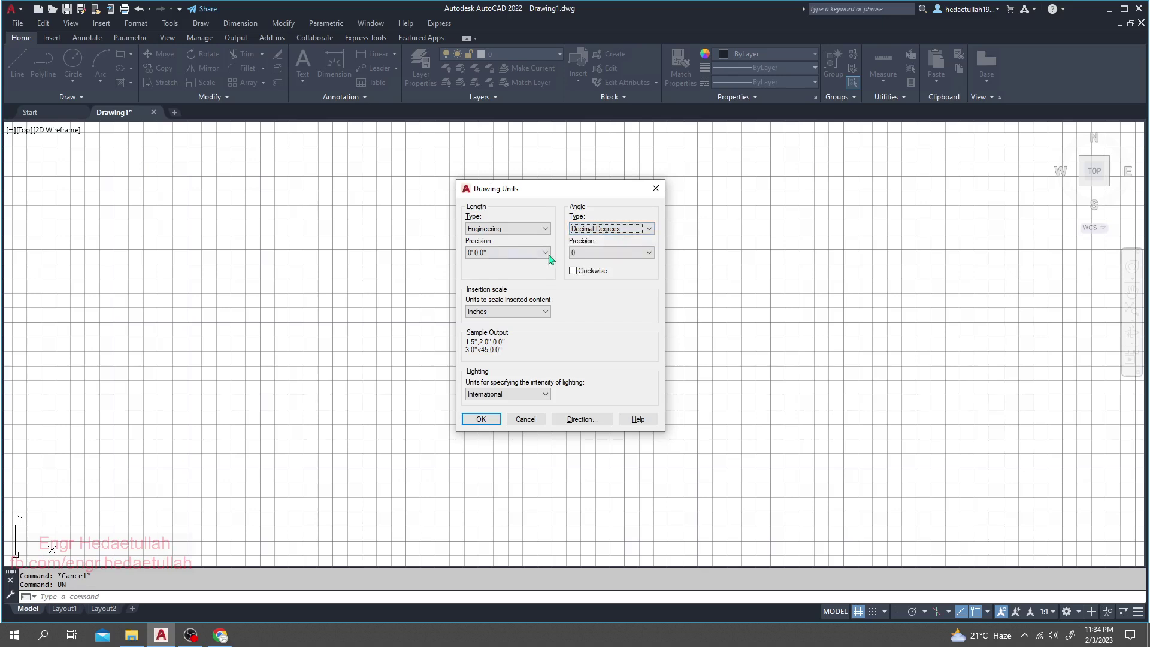
{"action": "left_click", "coordinate": [589, 254]}
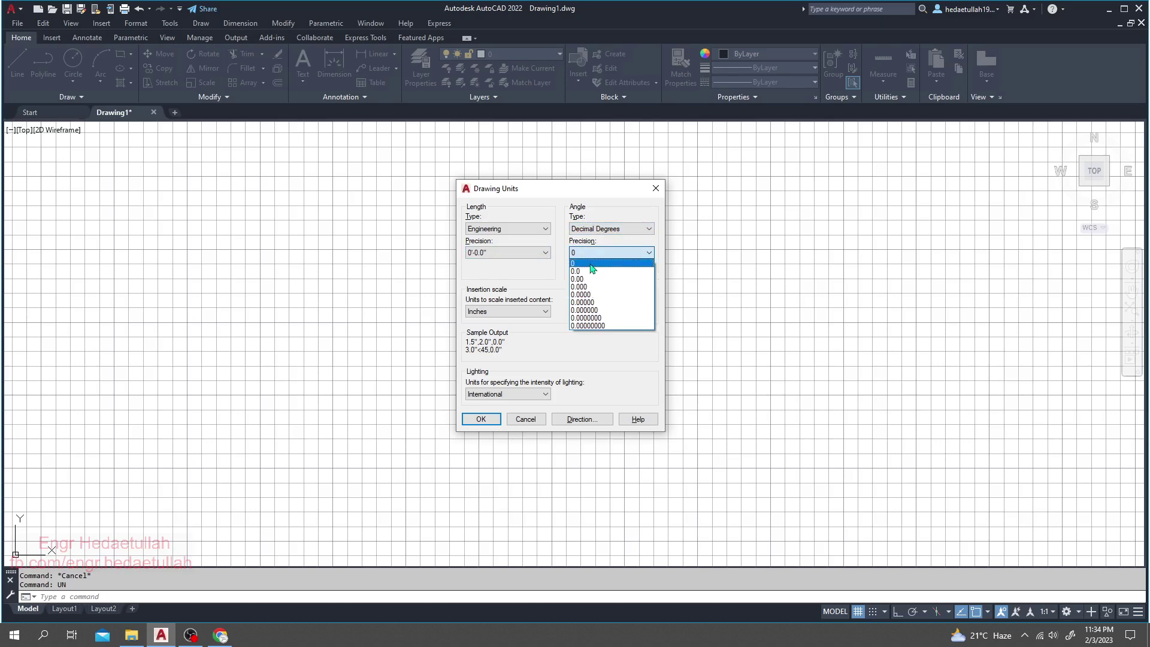
{"action": "left_click", "coordinate": [590, 264]}
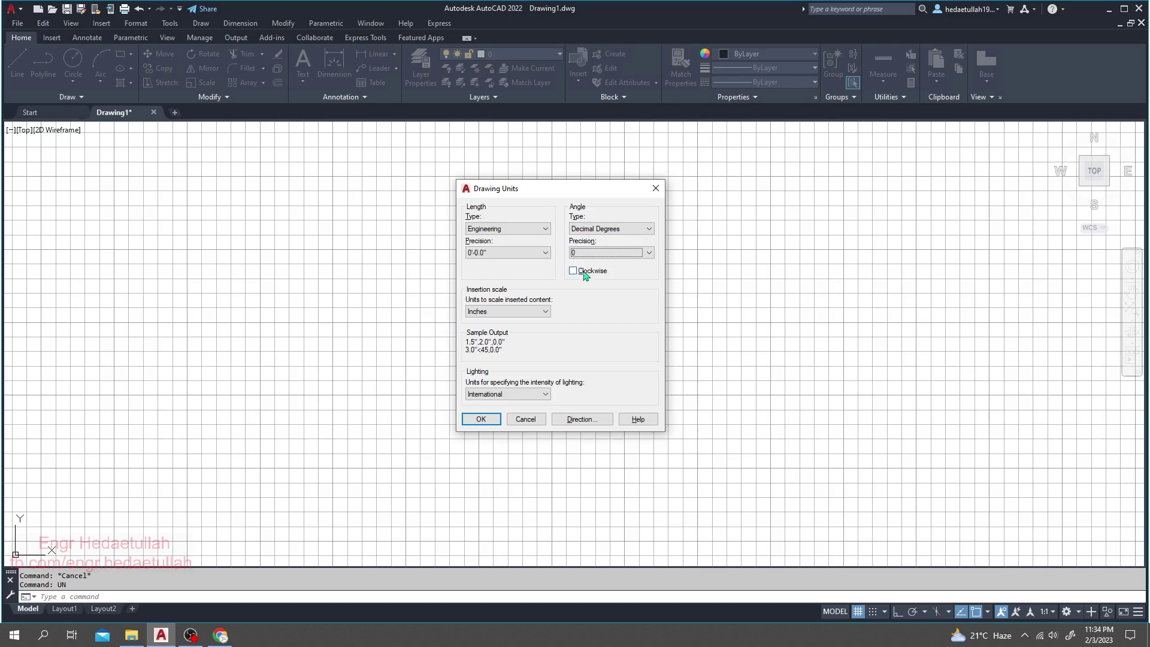
{"action": "left_click", "coordinate": [490, 420]}
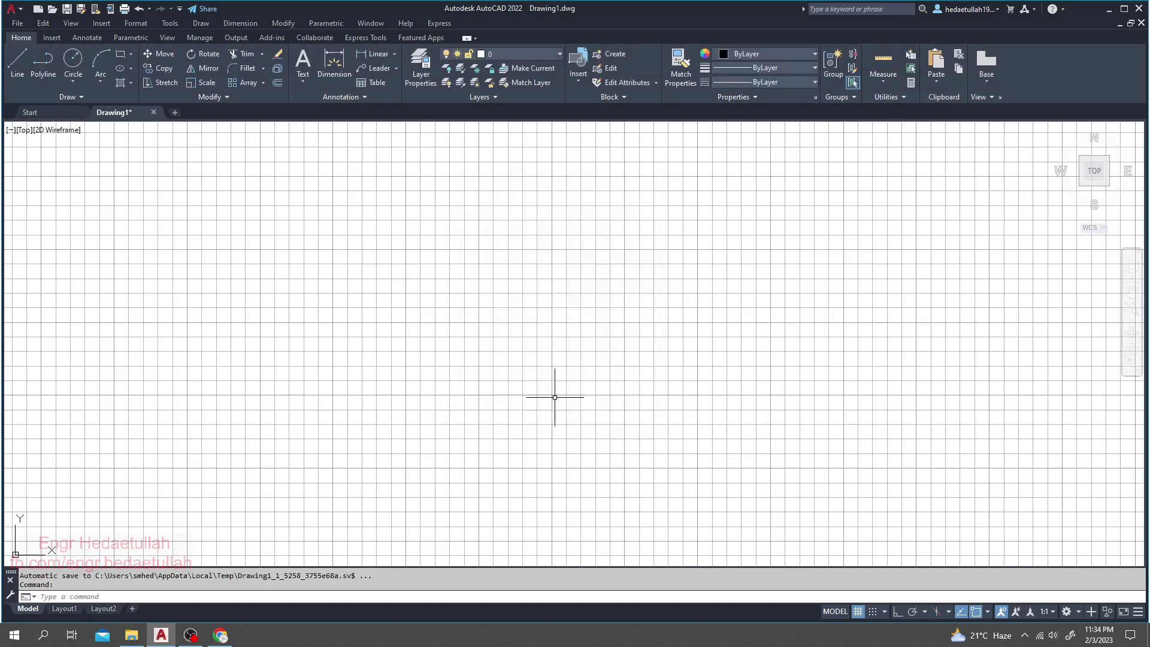